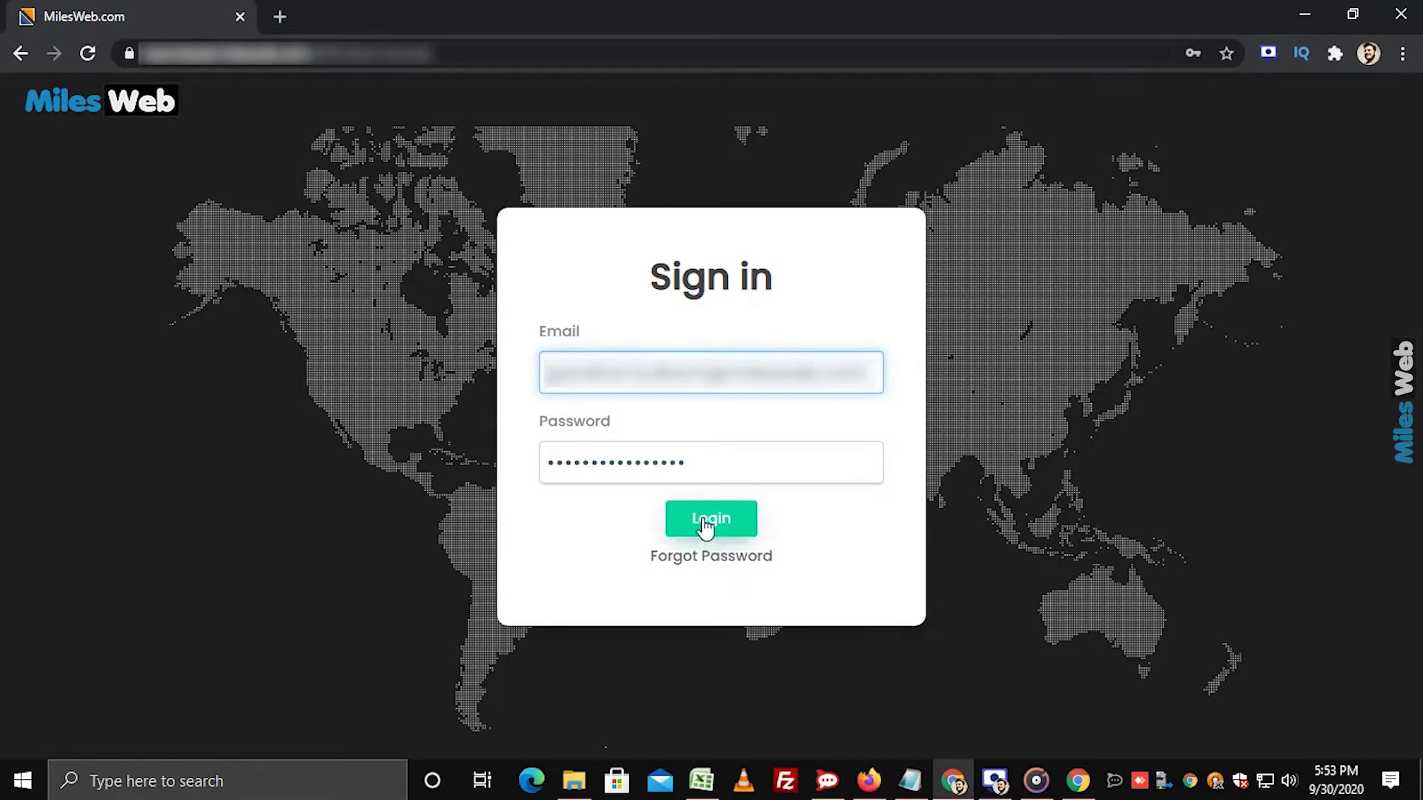
# Sign in and open server.localhost.com's management page with its VNC connection details.
pyautogui.click(704, 527)
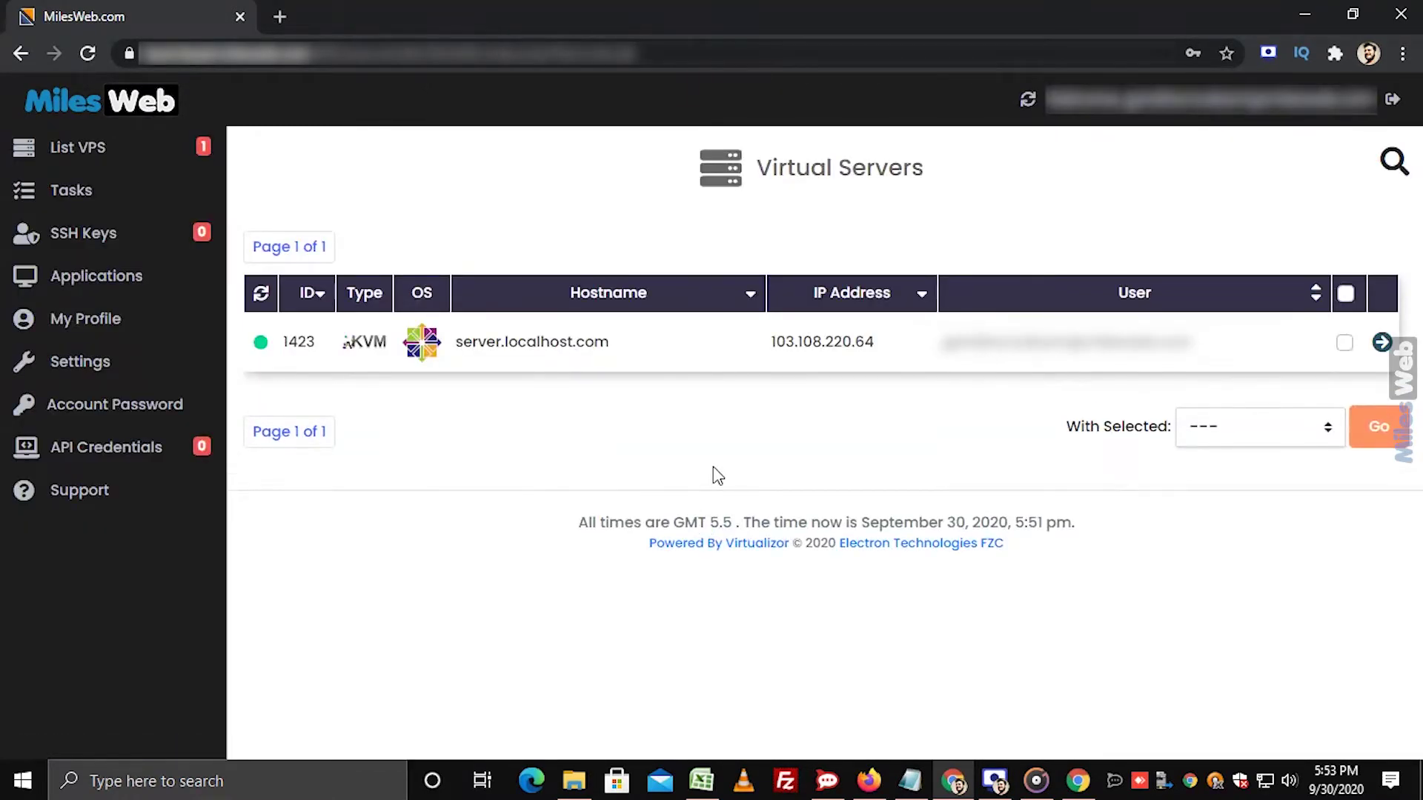
pyautogui.click(1382, 344)
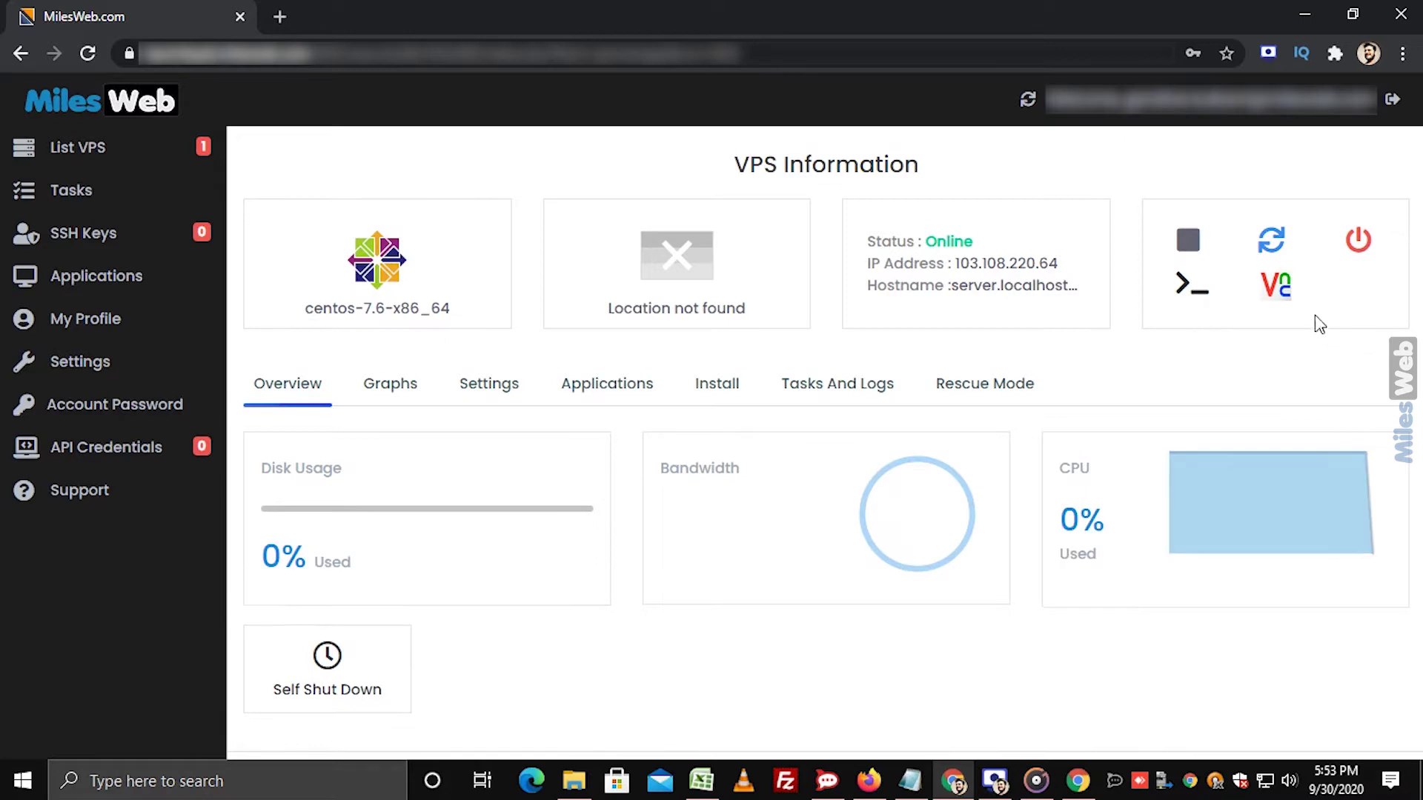
pyautogui.click(1280, 286)
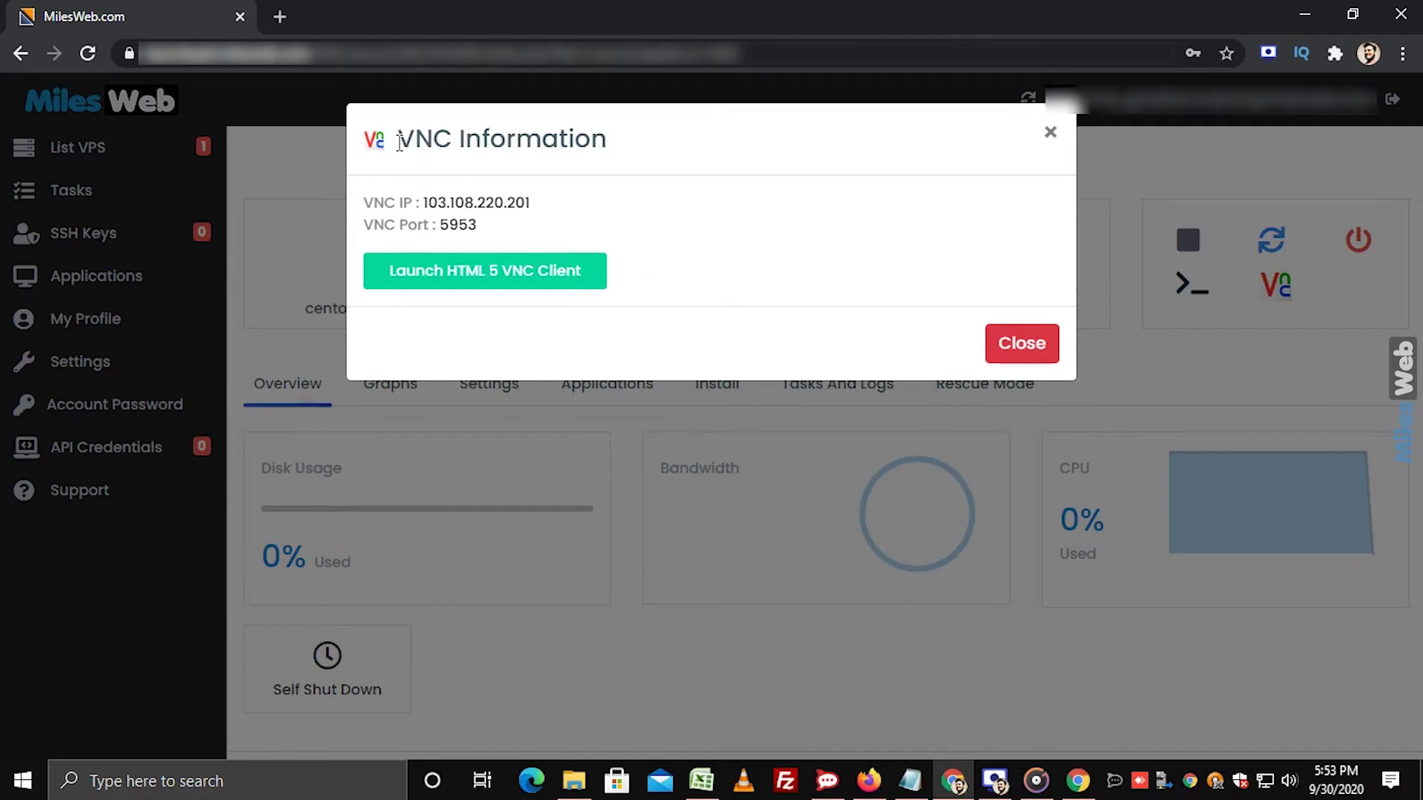
# Launch the HTML 5 VNC Client from the VNC Information dialog.
pyautogui.moveTo(378, 139); pyautogui.dragTo(623, 170)
pyautogui.click(624, 169)
pyautogui.click(490, 273)
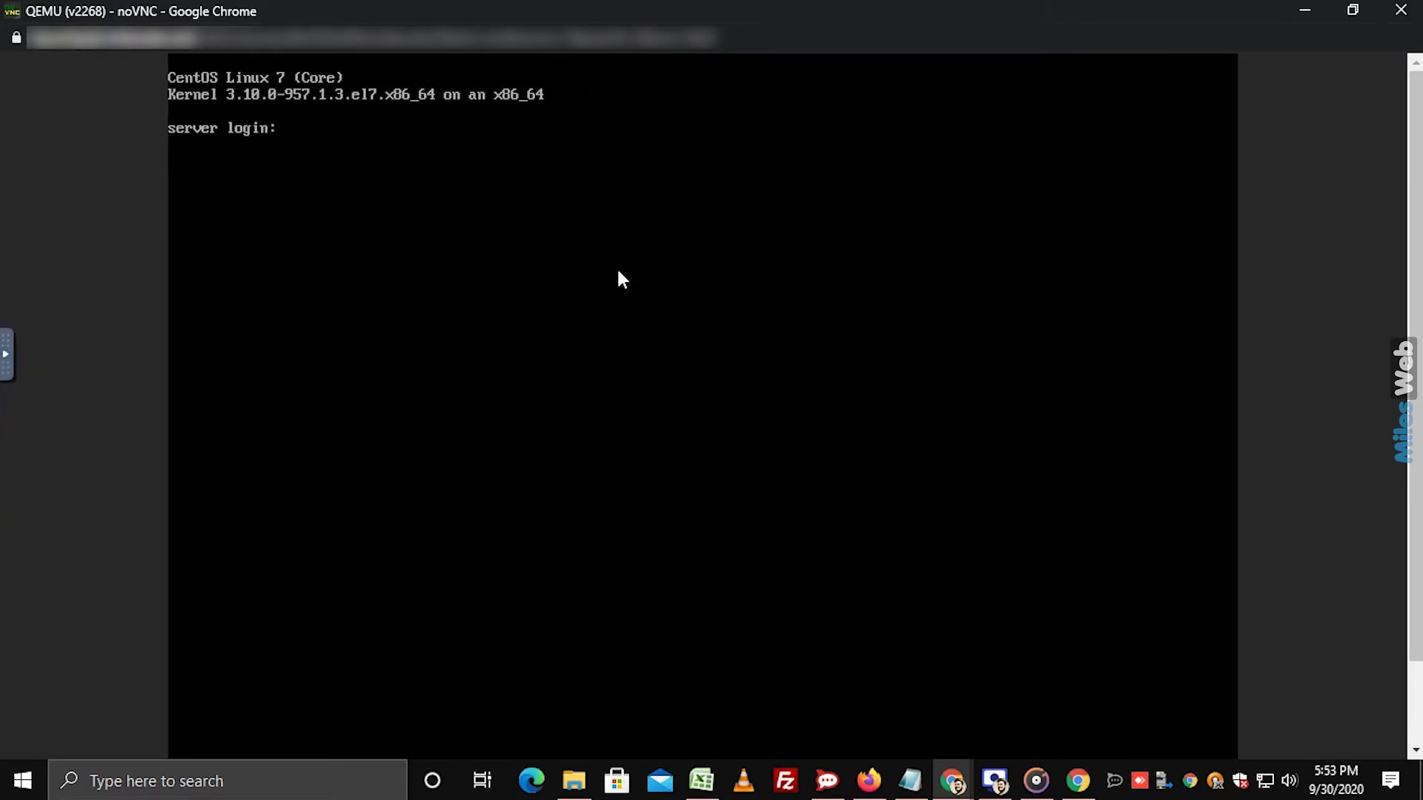
pyautogui.write('root')
# Log in at the server login prompt as root with the root password.
pyautogui.press('Return')
pyautogui.press('Return')
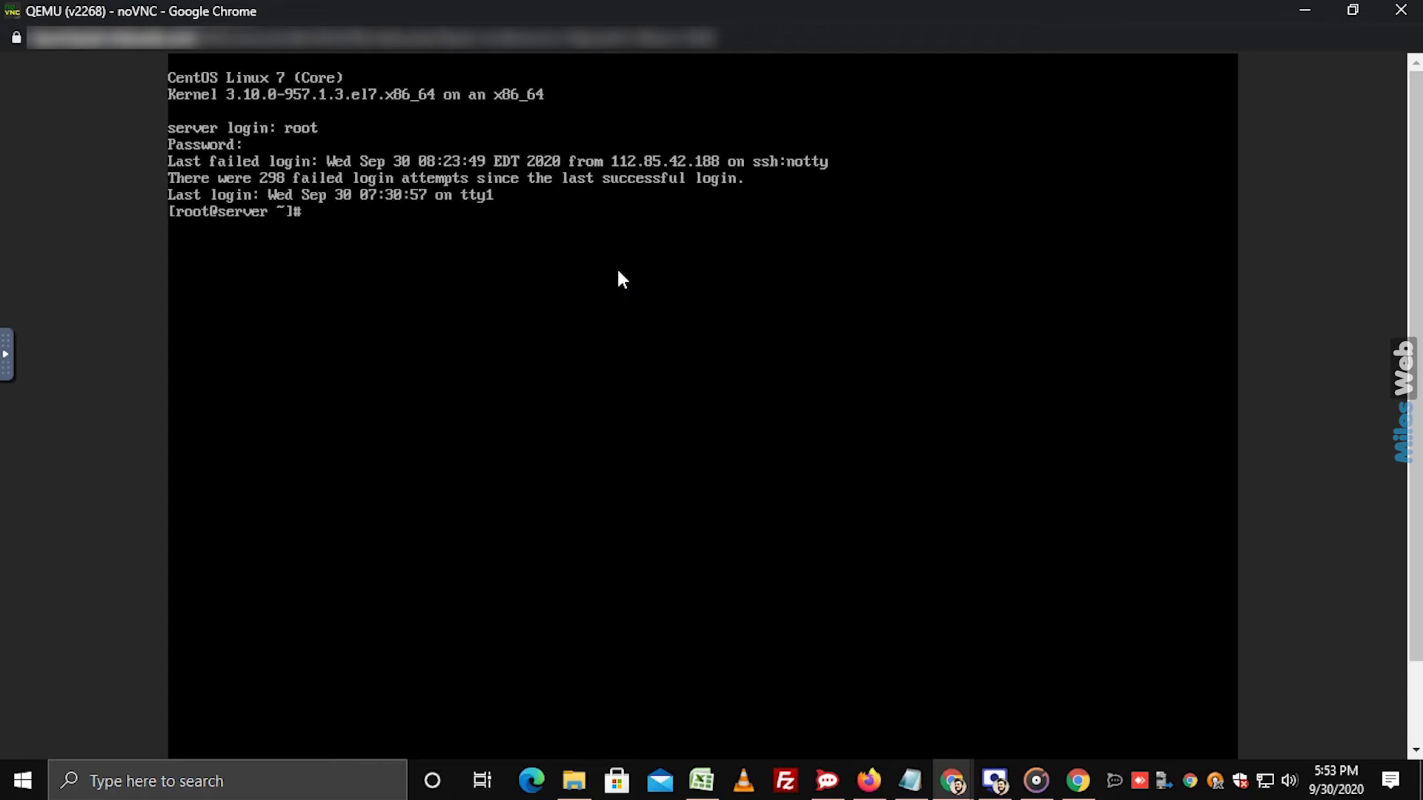